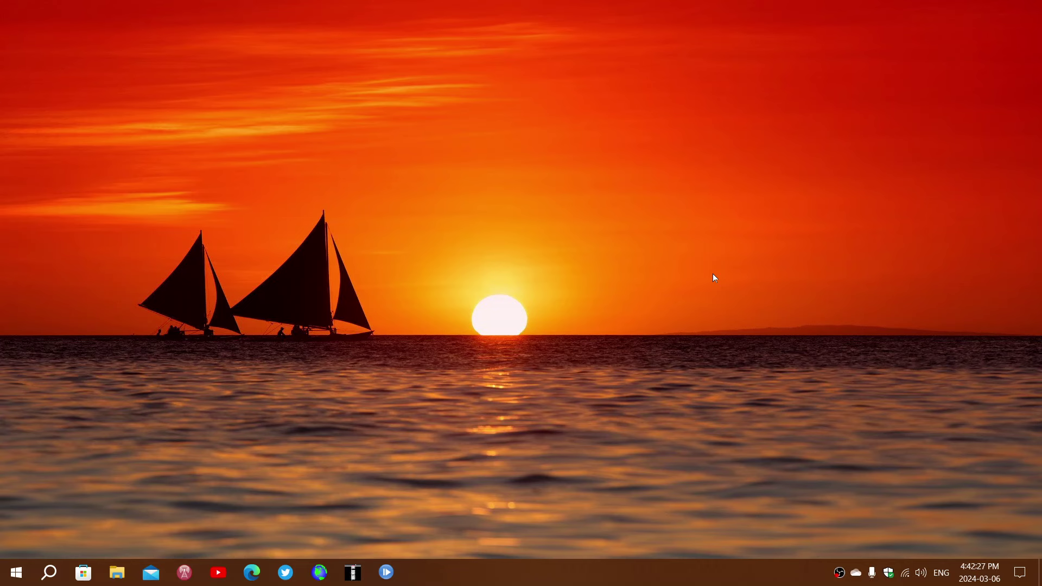
- Open Settings, go to Update & Security, and view the update history listing one feature update and 50 quality updates
{"action": "left_click", "coordinate": [15, 572]}
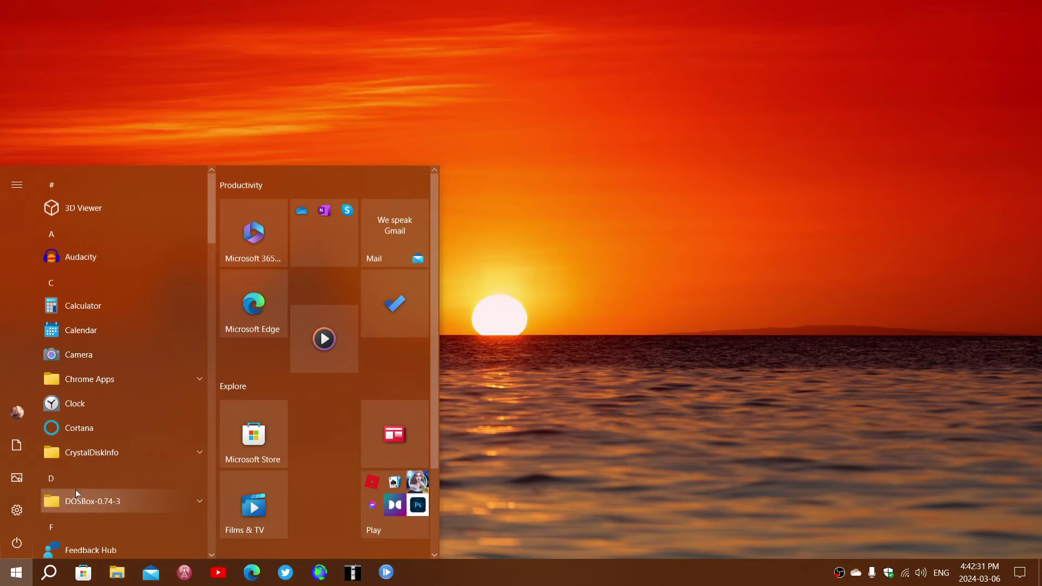
{"action": "left_click", "coordinate": [18, 514]}
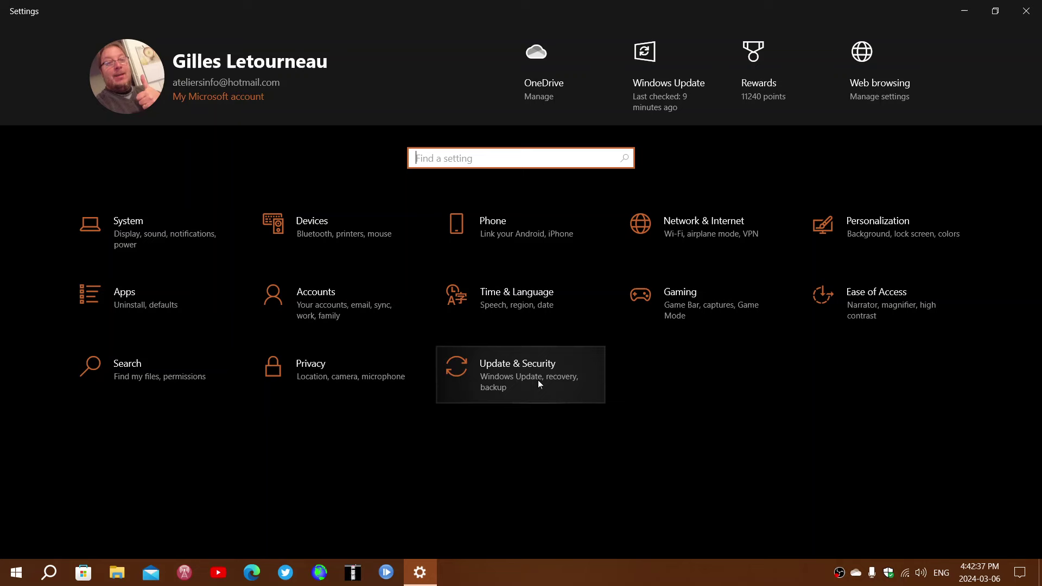
{"action": "left_click", "coordinate": [537, 383]}
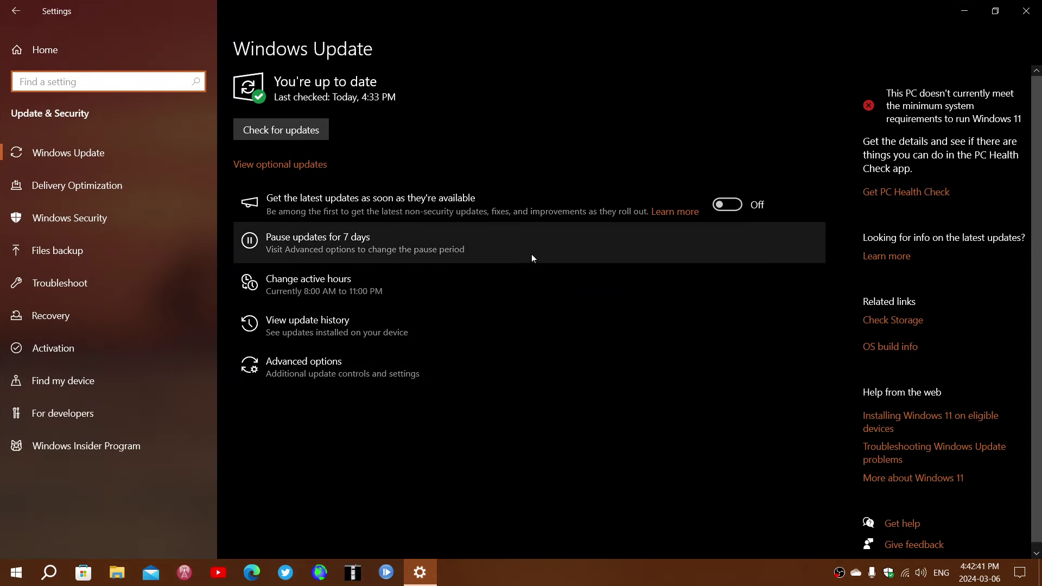
{"action": "left_click", "coordinate": [348, 326]}
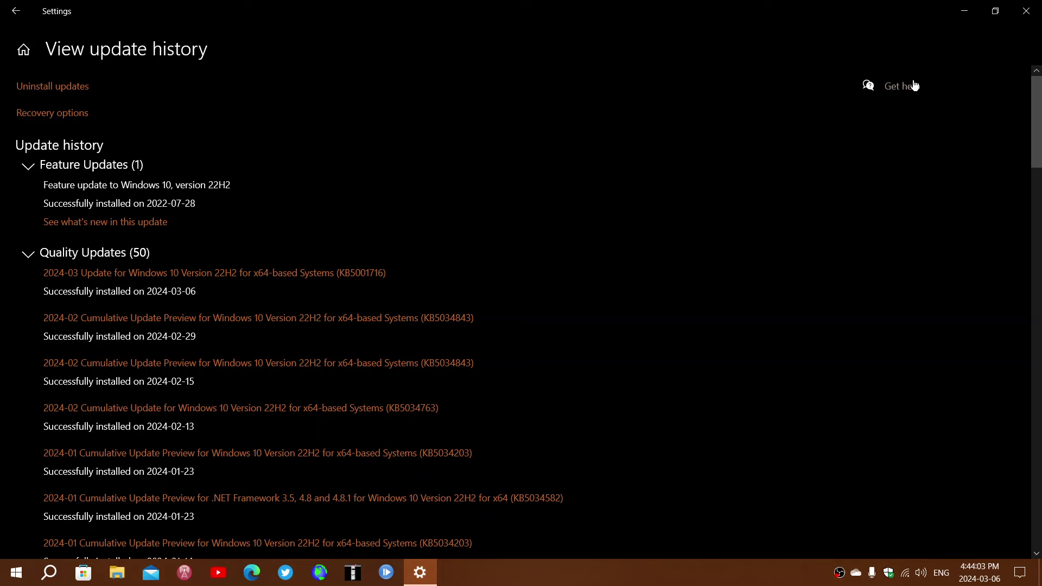
{"action": "left_click", "coordinate": [1027, 16]}
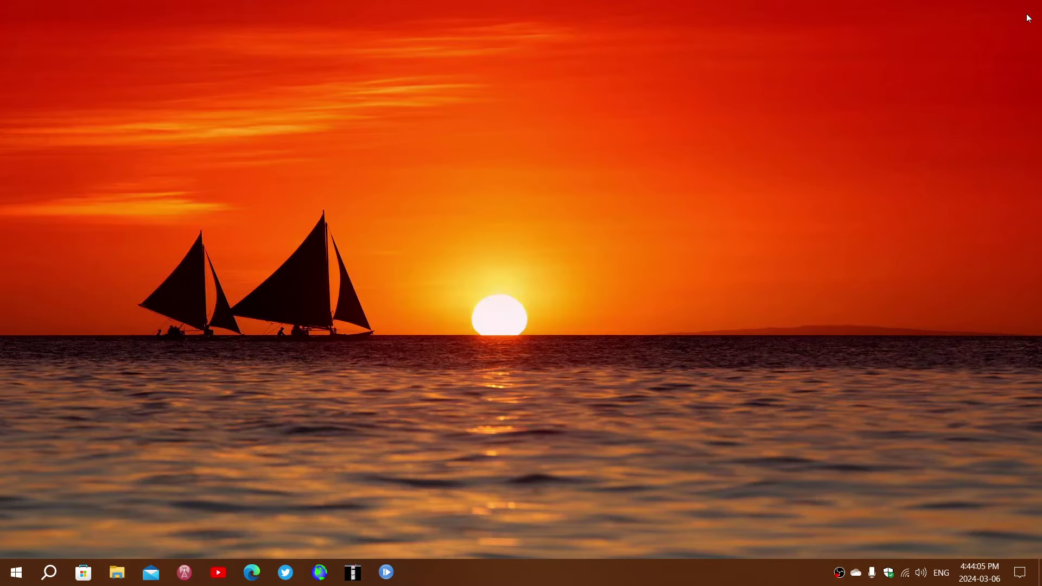